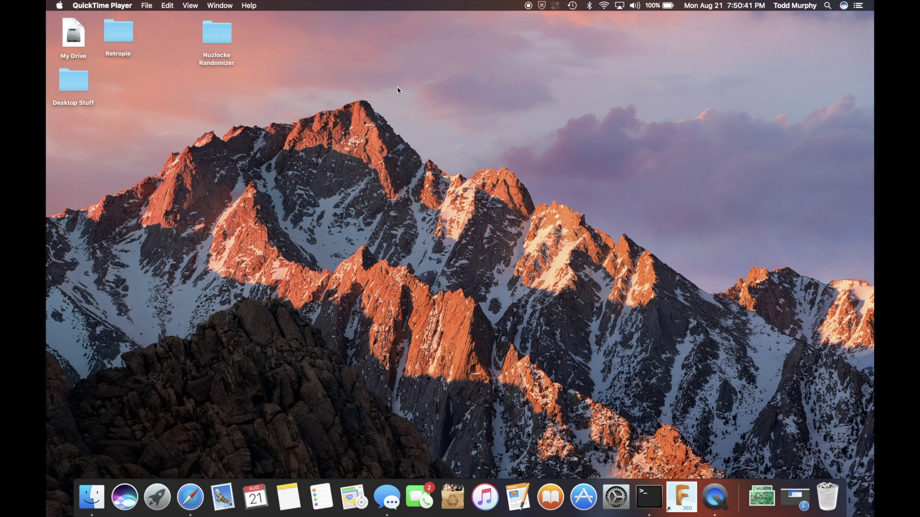
# Click the empty desktop so Finder replaces QuickTime Player as the active app.
pyautogui.click(363, 94)
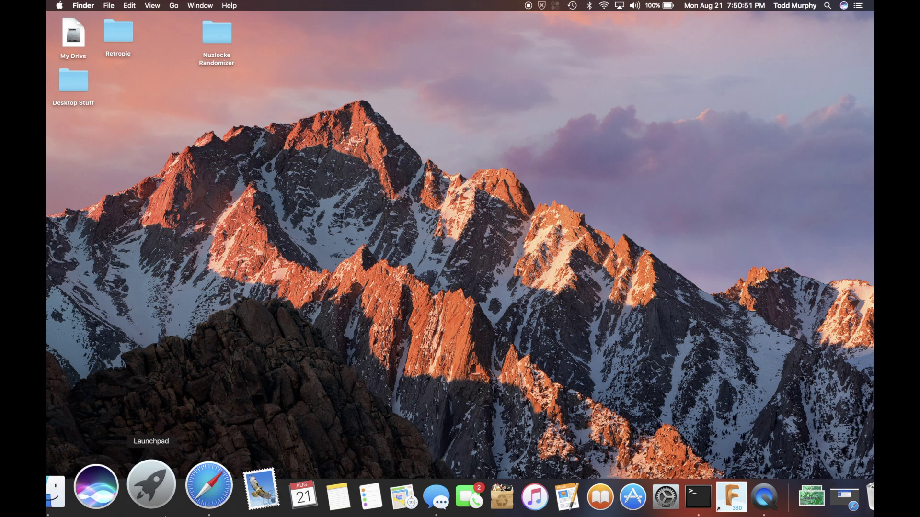
# In Safari, download the randomizer's executable JAR build (UPRandomizer-172.zip) from its Downloads page.
pyautogui.click(192, 486)
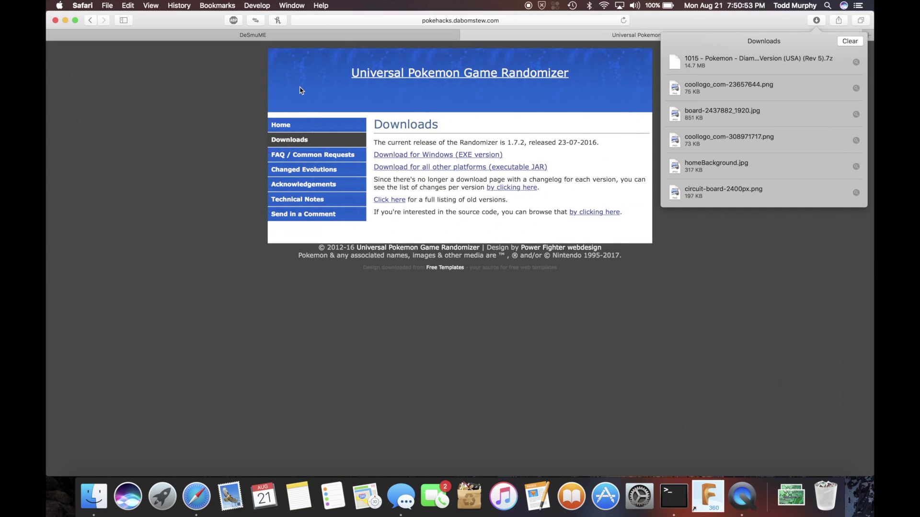
pyautogui.click(305, 73)
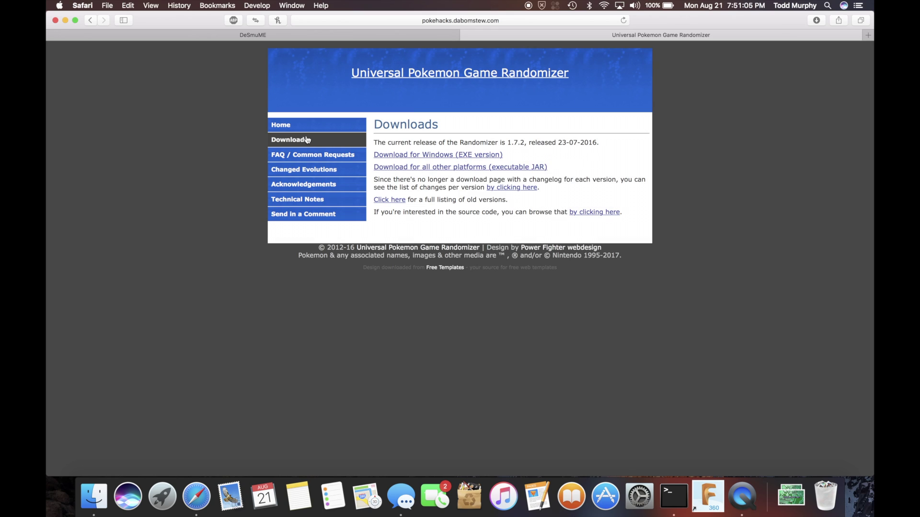
pyautogui.click(294, 127)
pyautogui.click(352, 141)
pyautogui.click(499, 171)
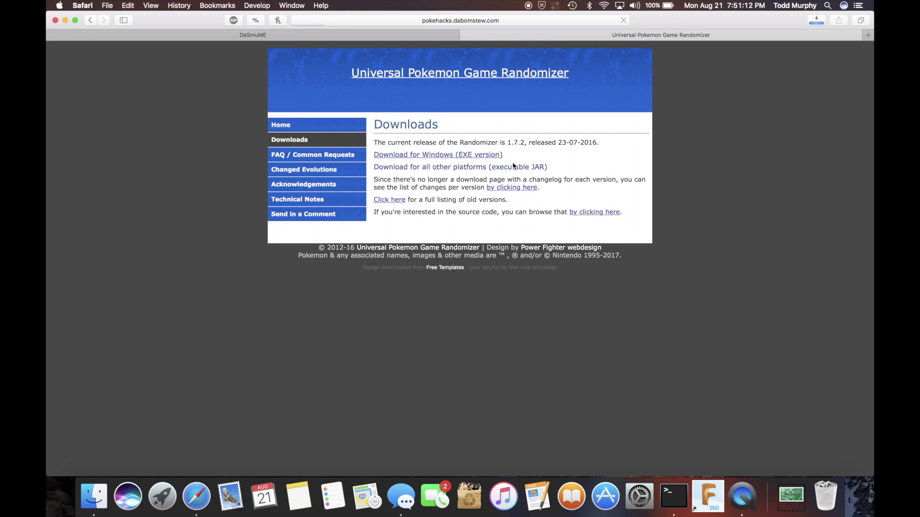
# Unzip UPRandomizer-172.zip from Downloads and open the extracted UPRandomizer-172 2 folder.
pyautogui.click(816, 20)
pyautogui.doubleClick(718, 61)
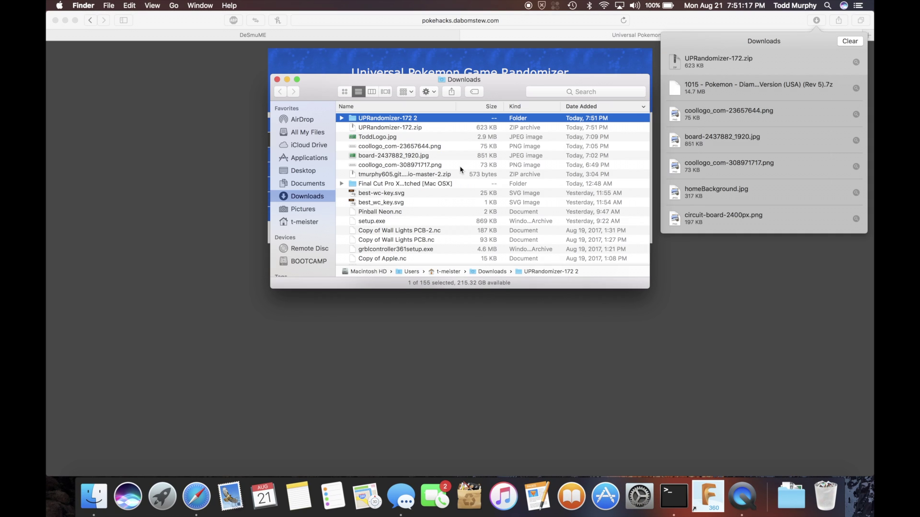
pyautogui.doubleClick(383, 120)
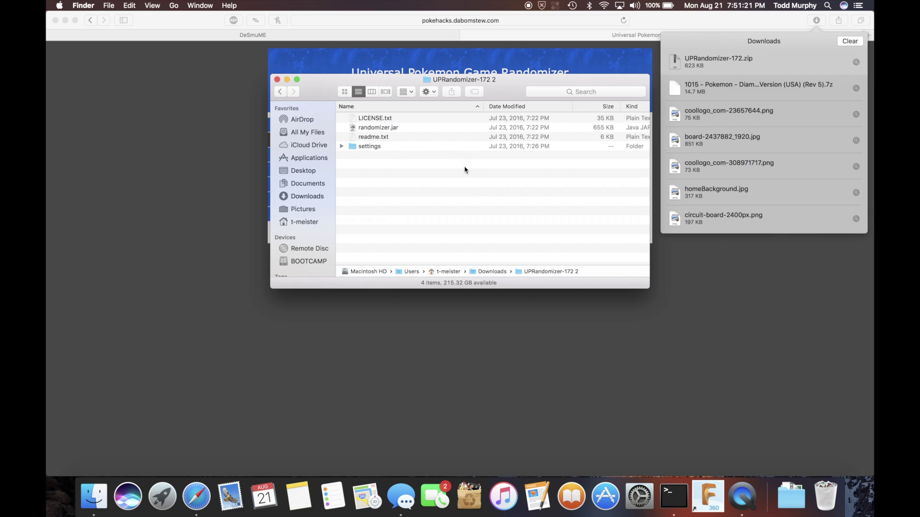
pyautogui.click(813, 27)
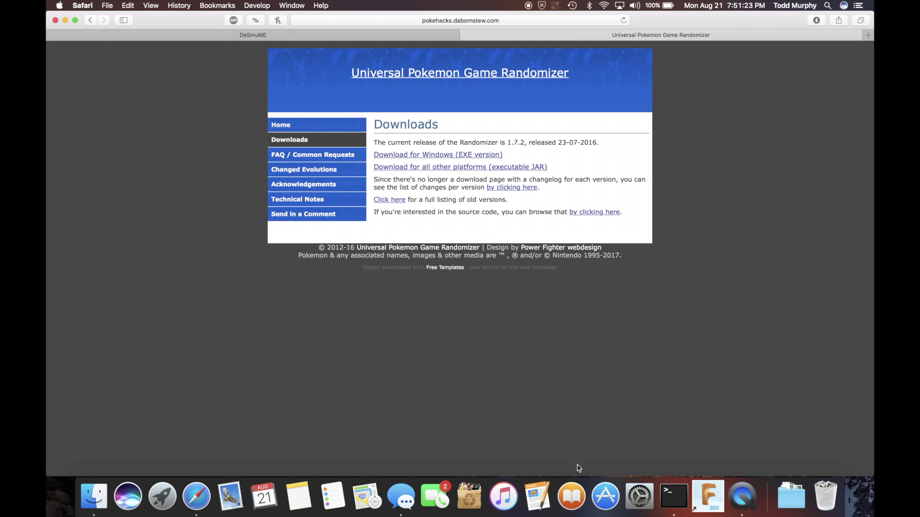
pyautogui.click(95, 499)
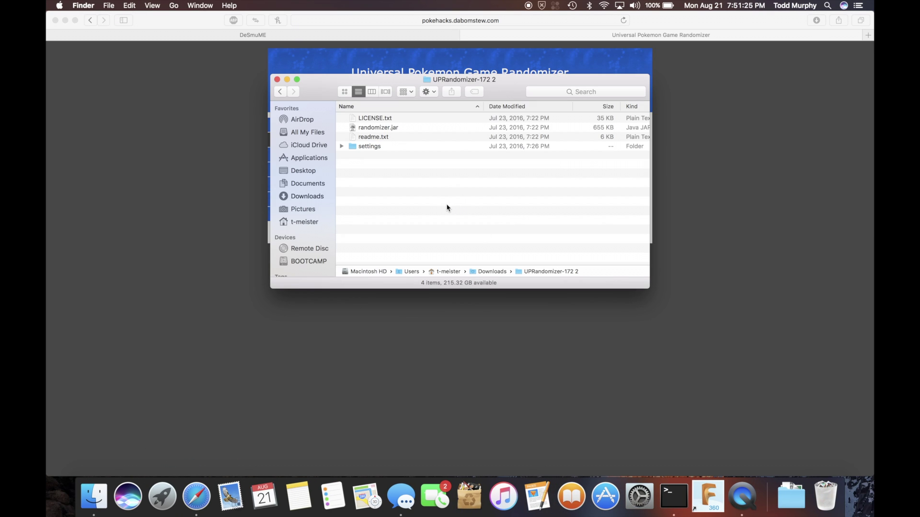
# Launch randomizer.jar despite the unidentified-developer warning and move its window up-left.
pyautogui.doubleClick(404, 129)
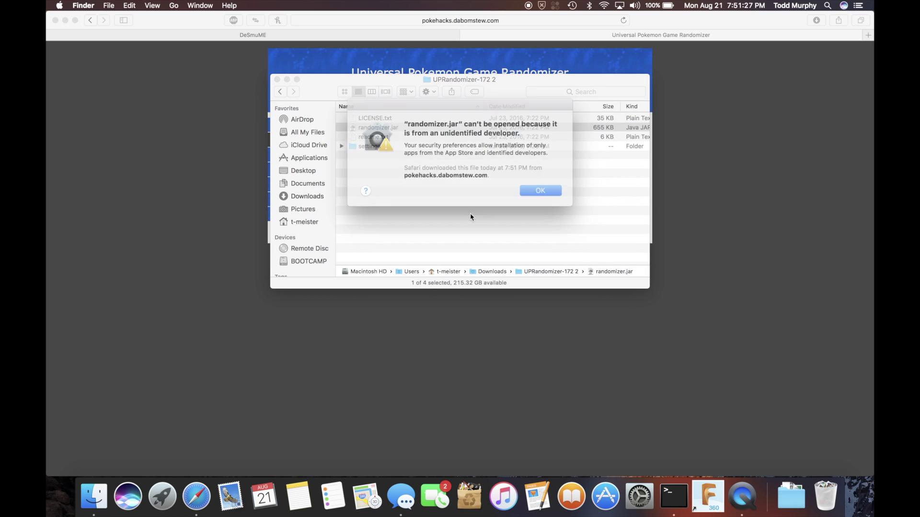
pyautogui.click(531, 192)
pyautogui.rightClick(444, 127)
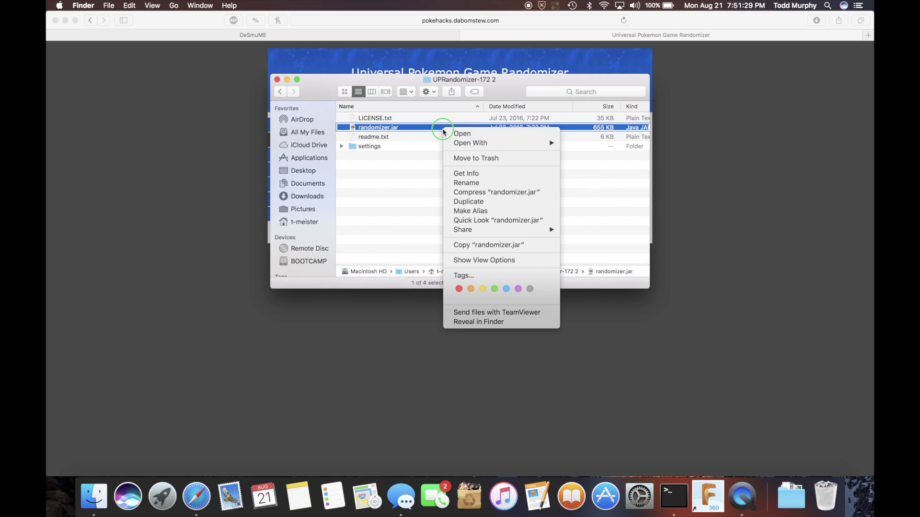
pyautogui.moveTo(496, 146)
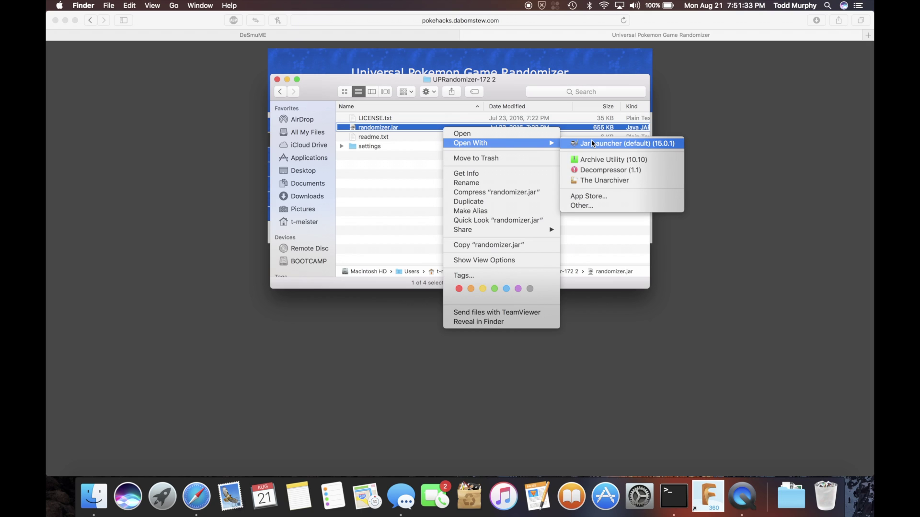
pyautogui.click(509, 134)
pyautogui.click(496, 189)
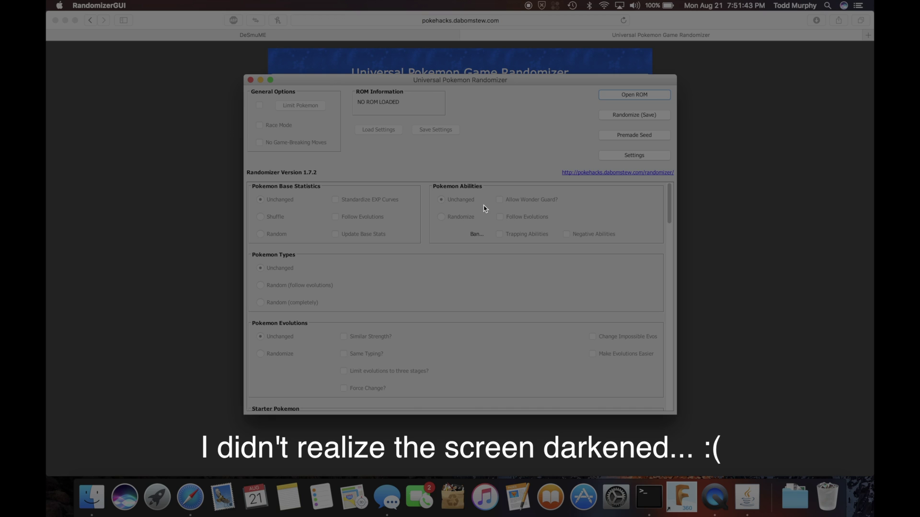
pyautogui.click(503, 151)
pyautogui.moveTo(457, 79); pyautogui.dragTo(433, 69)
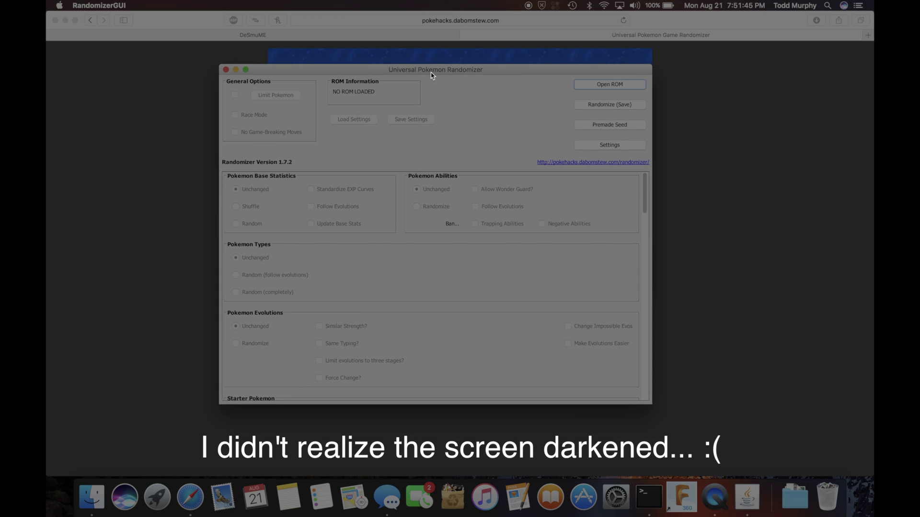
pyautogui.click(161, 127)
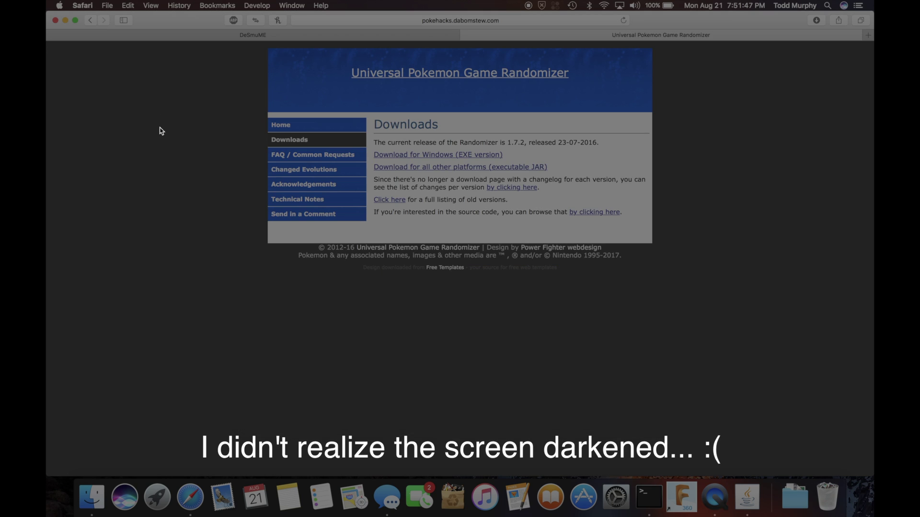
# Download desmume-0.9.11-mac.dmg from the DeSmuME site's SourceForge download page.
pyautogui.click(240, 38)
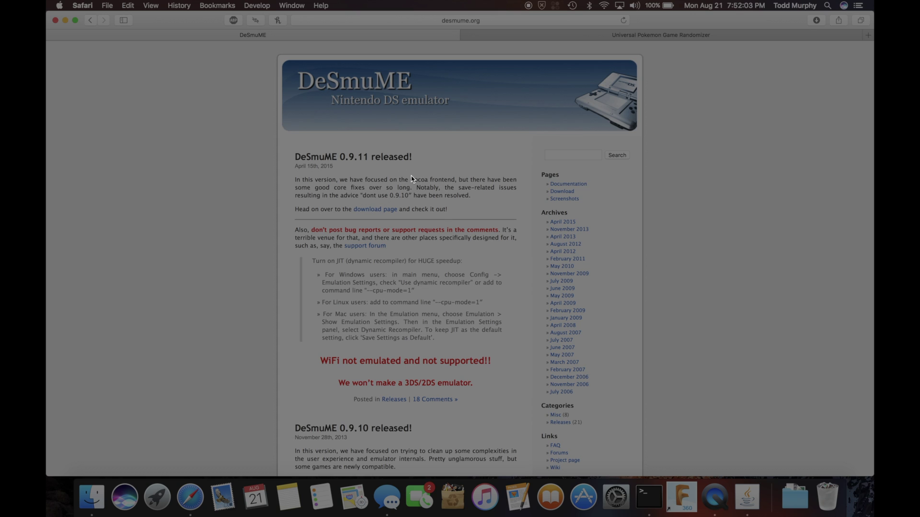
pyautogui.scroll(-5, 464, 174)
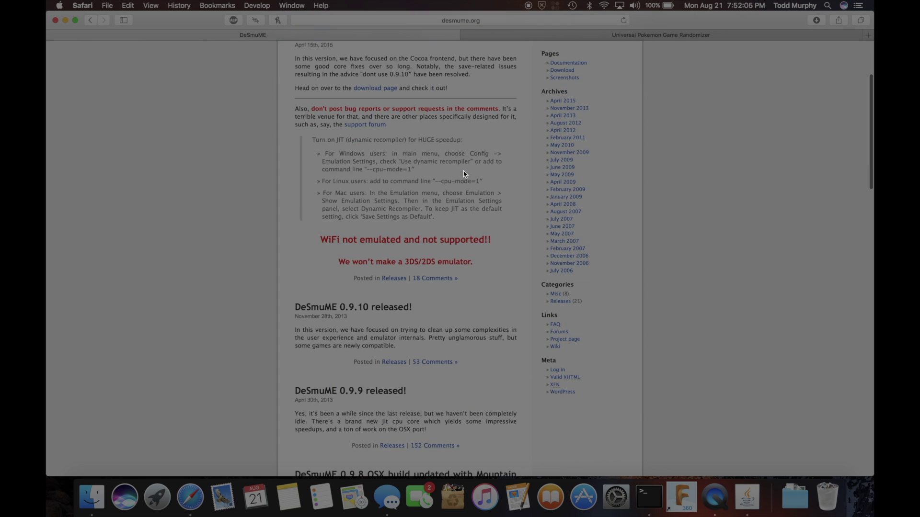
pyautogui.scroll(-4, 464, 171)
pyautogui.scroll(7, 465, 171)
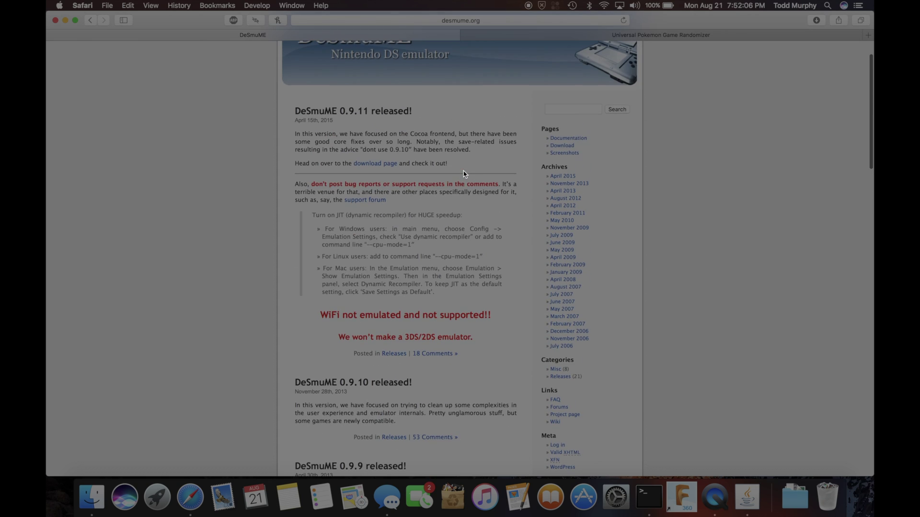
pyautogui.click(387, 169)
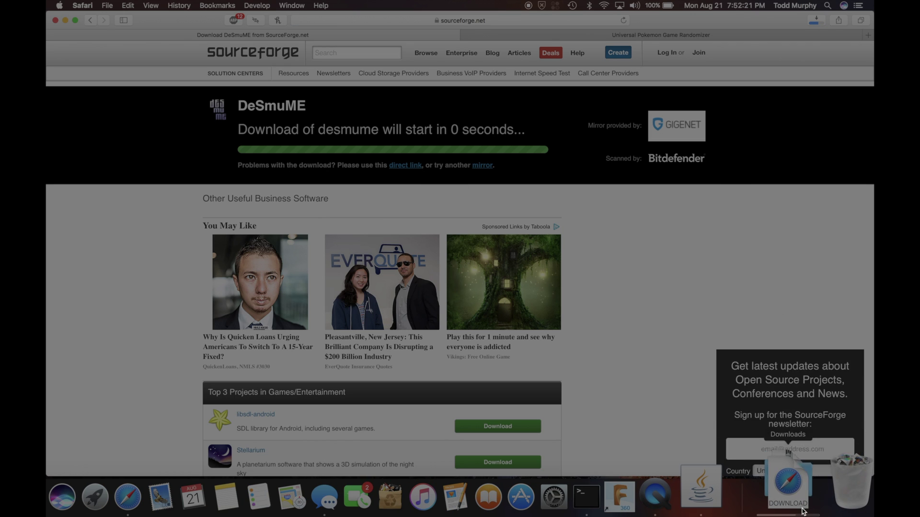
pyautogui.click(804, 511)
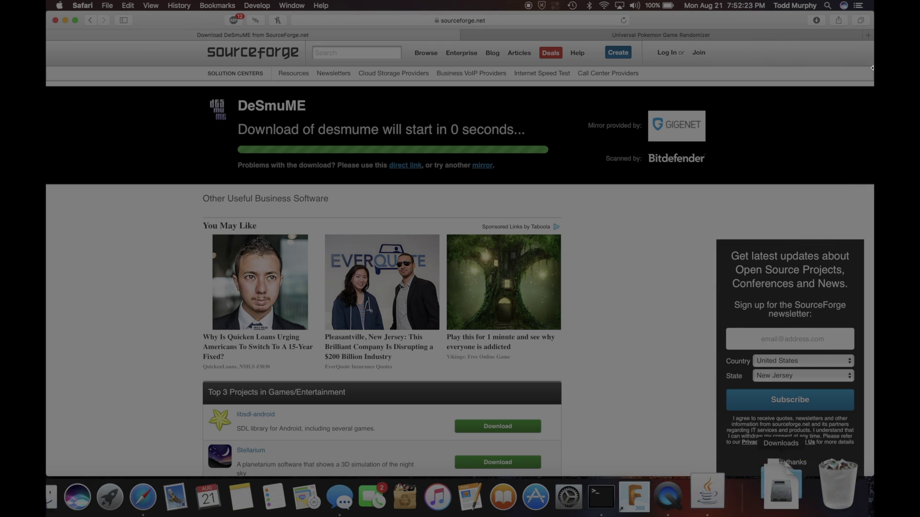
pyautogui.click(816, 20)
pyautogui.click(775, 68)
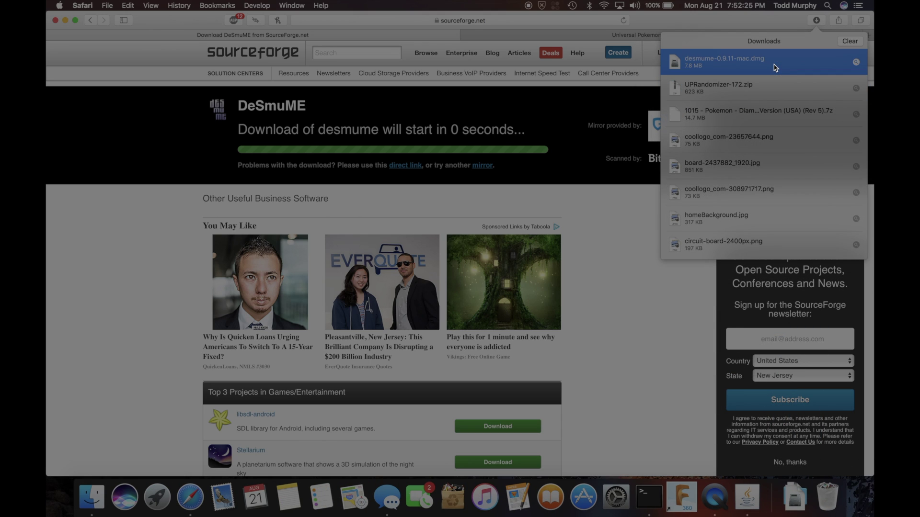
# Mount desmume-0.9.11-mac.dmg and run DeSmuME past the unidentified-developer warning, closing the disk-image window.
pyautogui.doubleClick(775, 67)
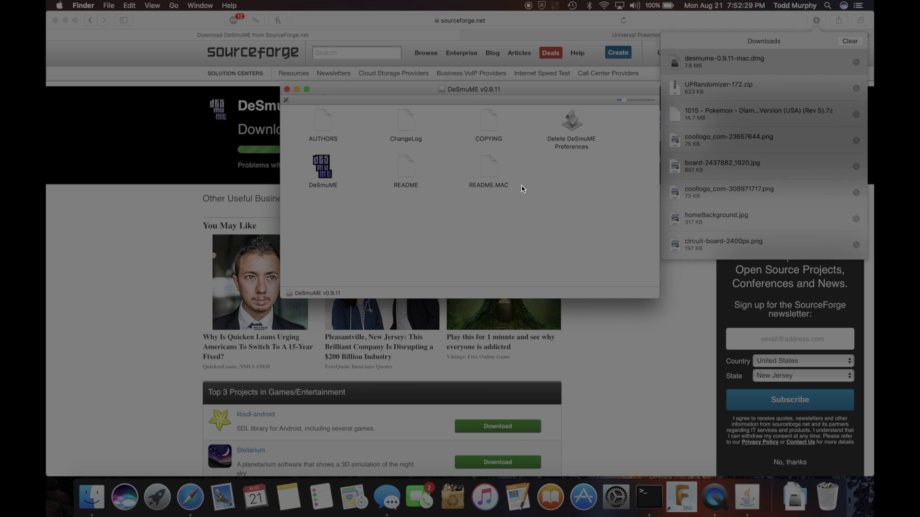
pyautogui.doubleClick(330, 167)
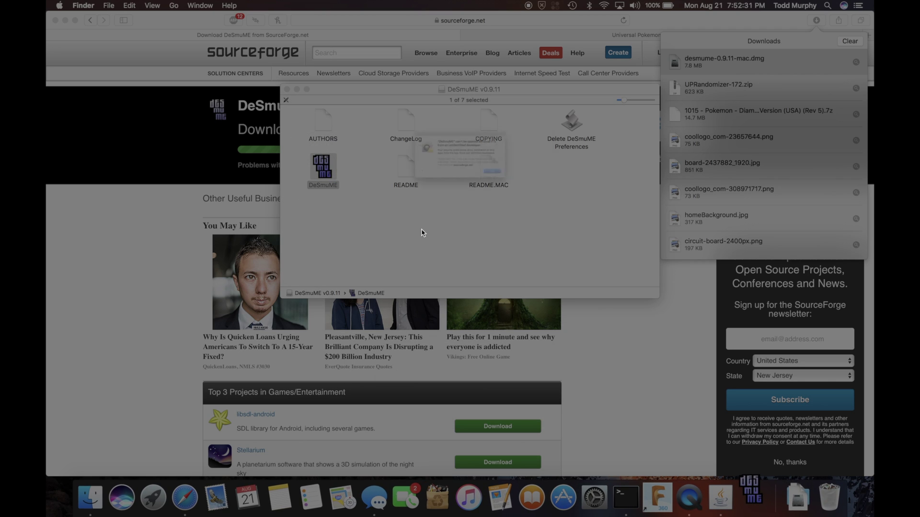
pyautogui.click(534, 193)
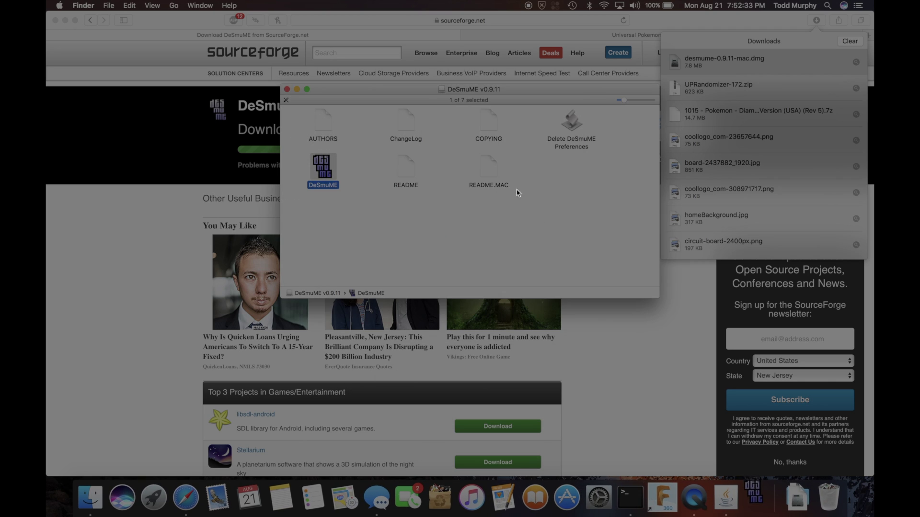
pyautogui.rightClick(329, 168)
pyautogui.click(373, 170)
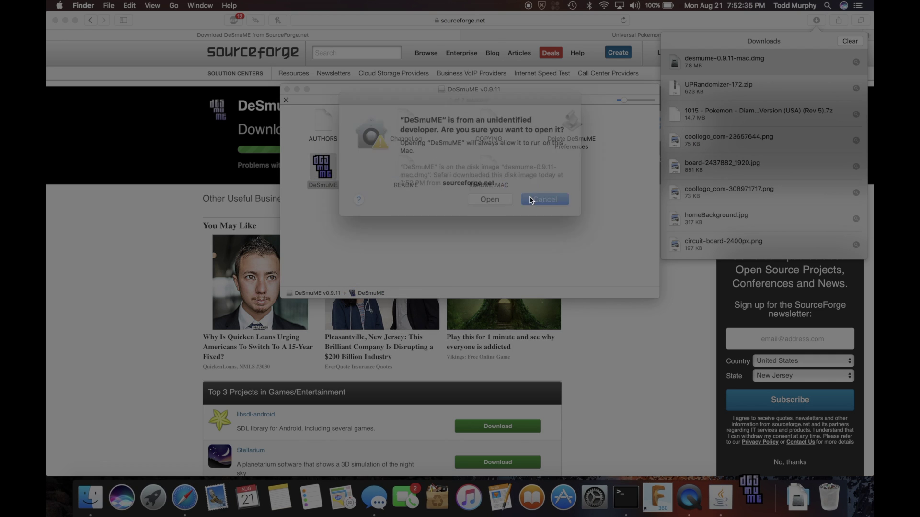
pyautogui.click(499, 196)
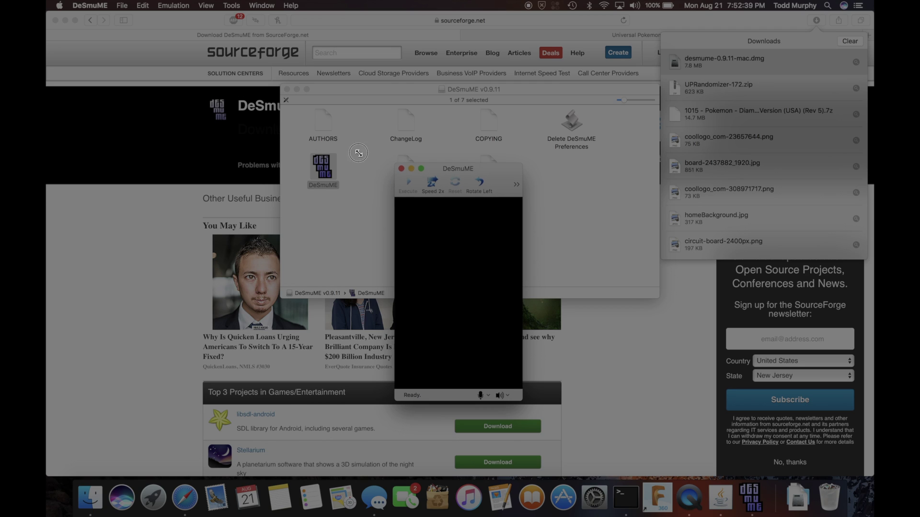
pyautogui.click(286, 89)
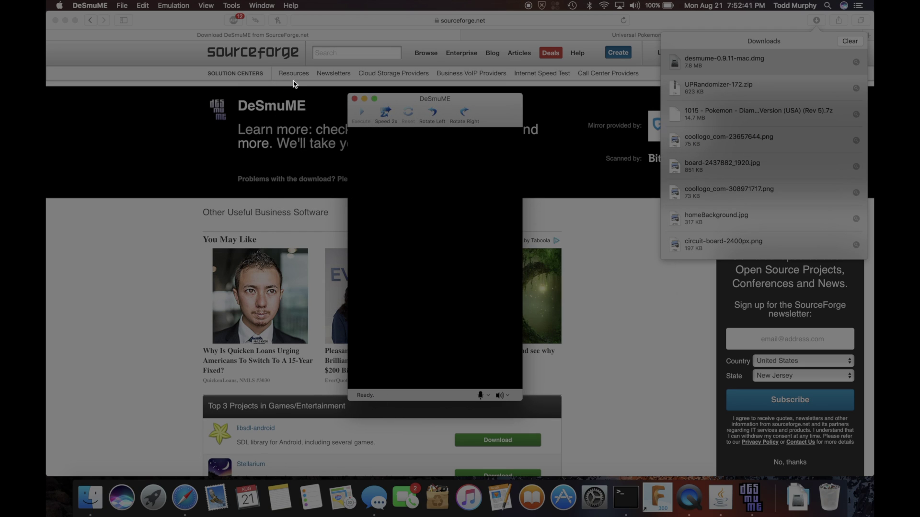
pyautogui.click(65, 20)
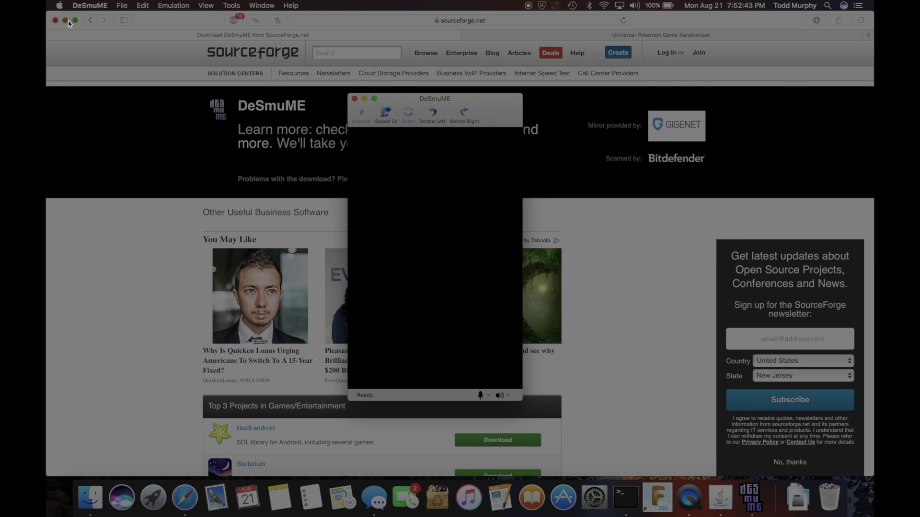
# Load the Pokemon Diamond (U) ROM from Desktop > Nuzlocke Randomizer and enlarge the randomizer window.
pyautogui.click(364, 98)
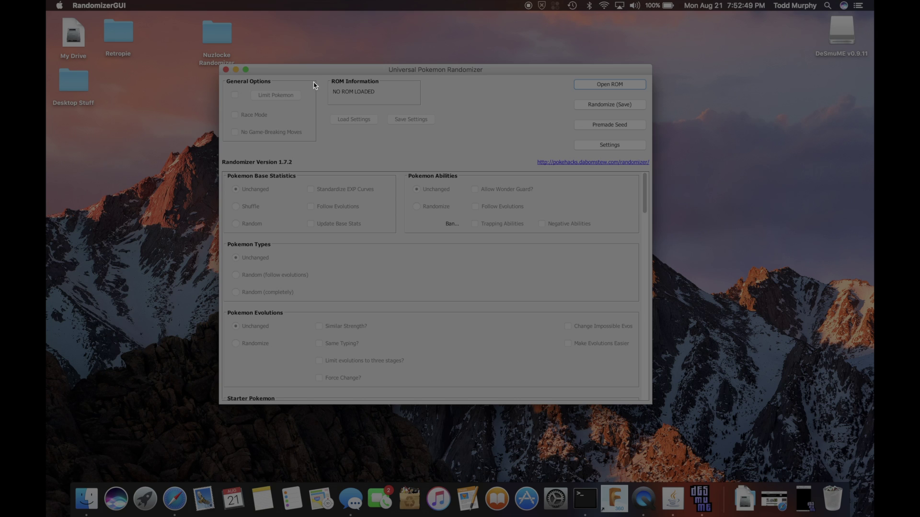
pyautogui.click(620, 90)
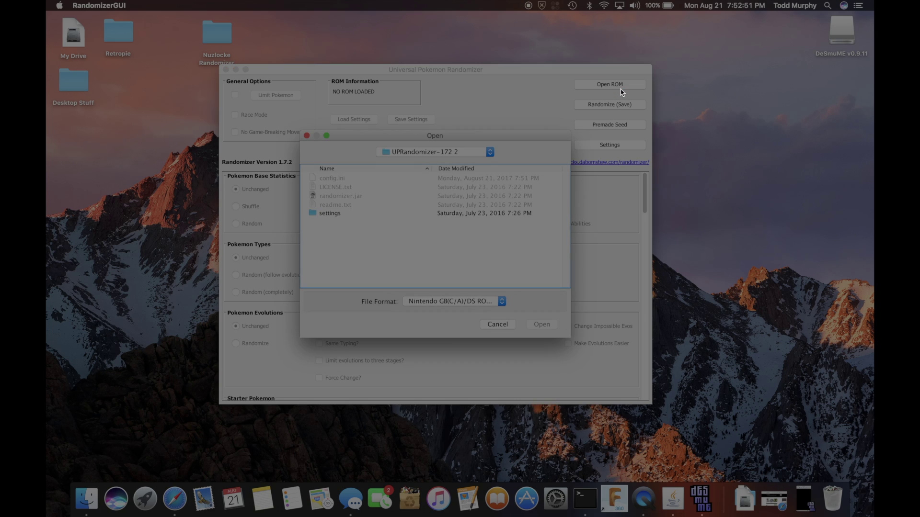
pyautogui.click(456, 155)
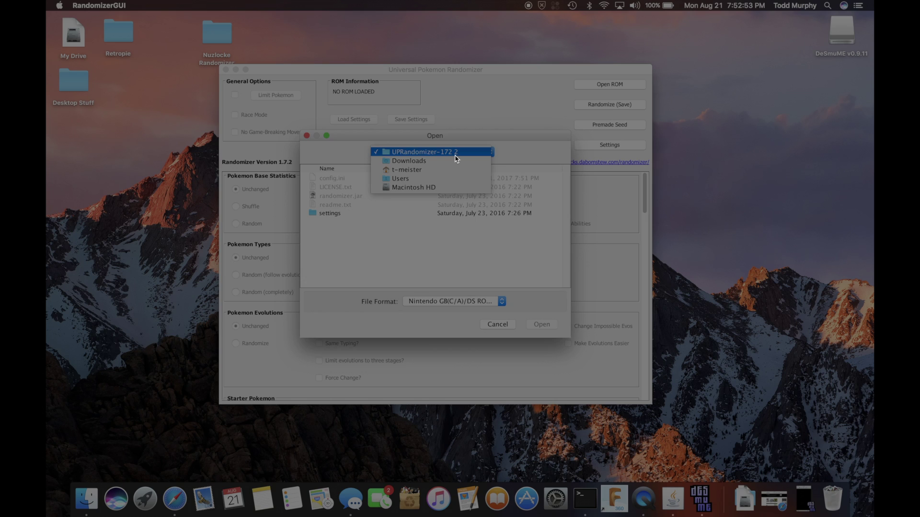
pyautogui.click(430, 170)
pyautogui.doubleClick(331, 188)
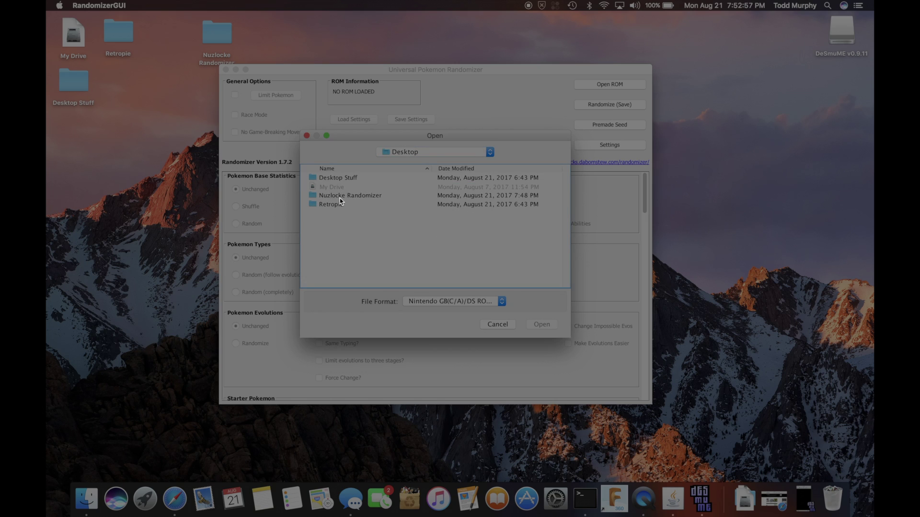
pyautogui.doubleClick(338, 195)
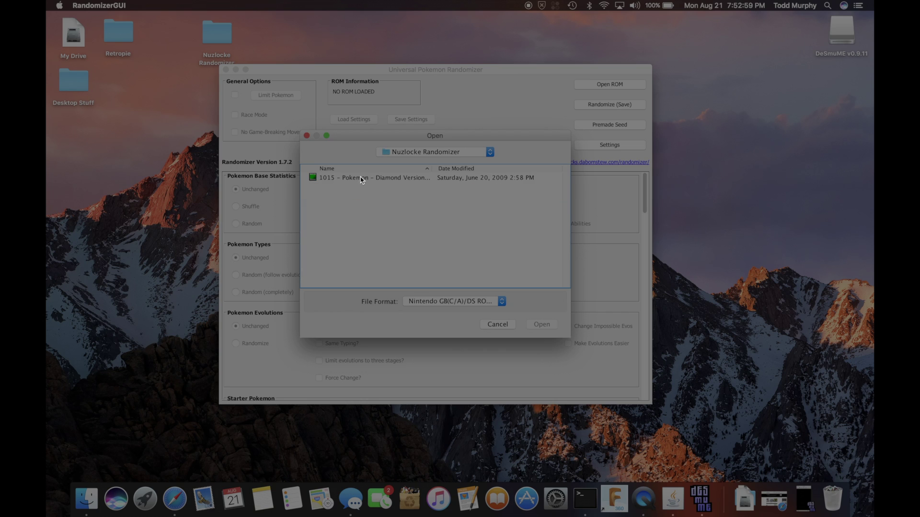
pyautogui.click(360, 178)
pyautogui.doubleClick(360, 178)
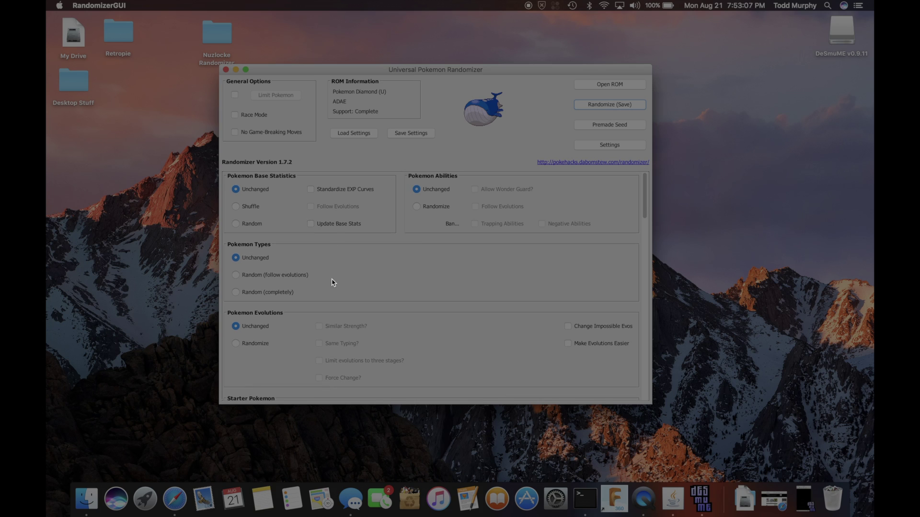
pyautogui.moveTo(651, 404); pyautogui.dragTo(769, 457)
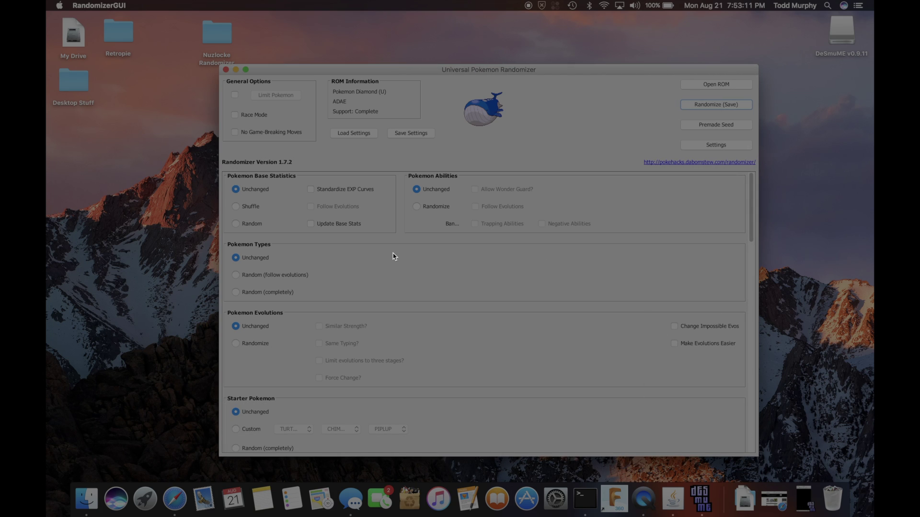
# Set Starter Pokemon to Random (completely).
pyautogui.scroll(-4, 393, 257)
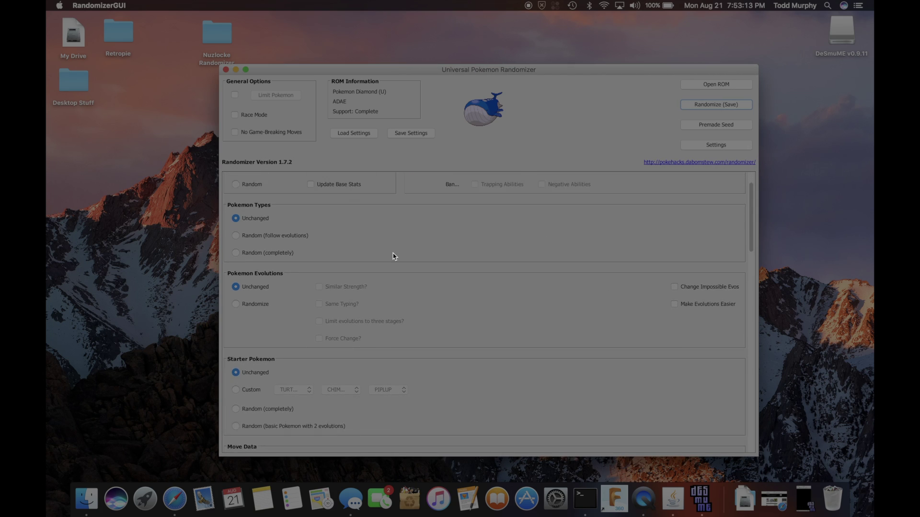
pyautogui.scroll(-10, 321, 277)
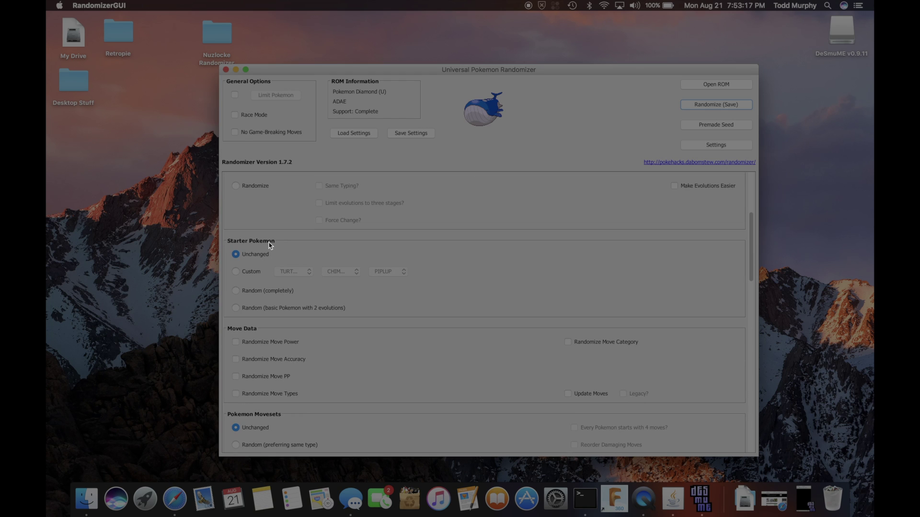
pyautogui.click(288, 291)
# Set Pokemon Base Statistics to Random.
pyautogui.scroll(-7, 380, 307)
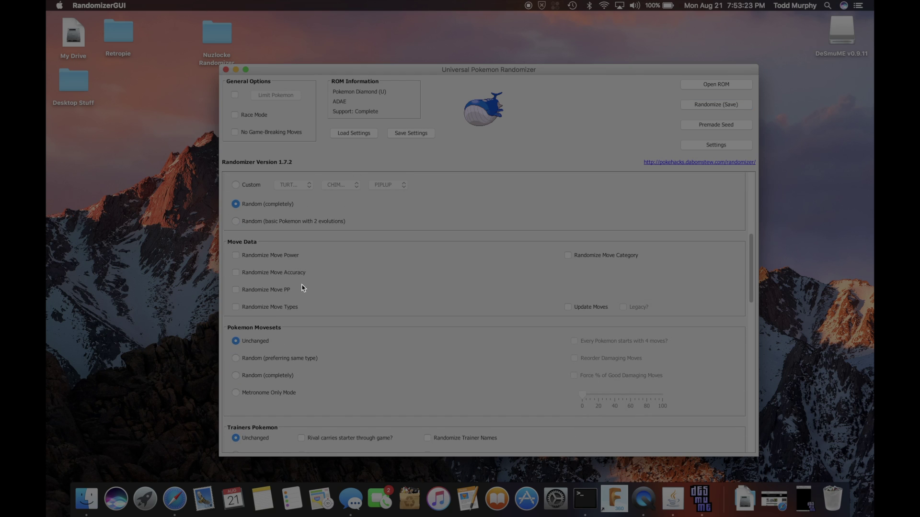
pyautogui.scroll(-3, 343, 346)
pyautogui.scroll(-7, 343, 345)
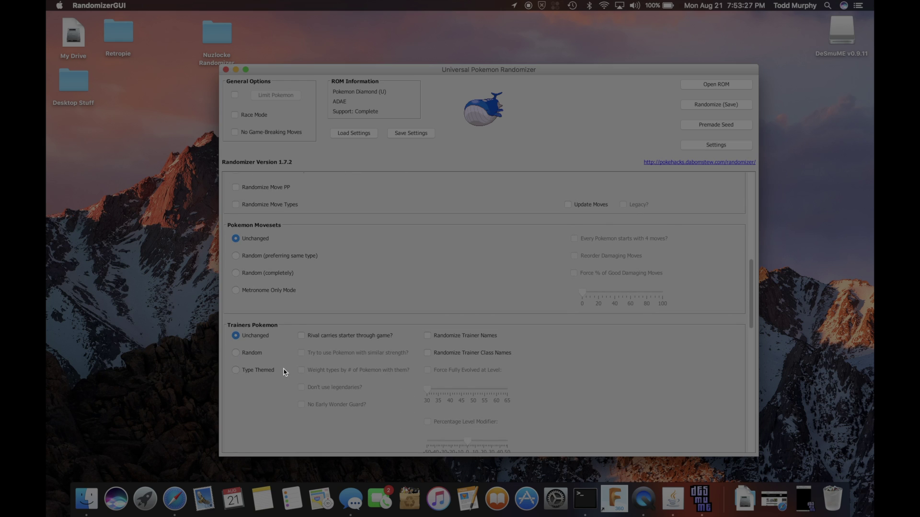
pyautogui.scroll(15, 403, 190)
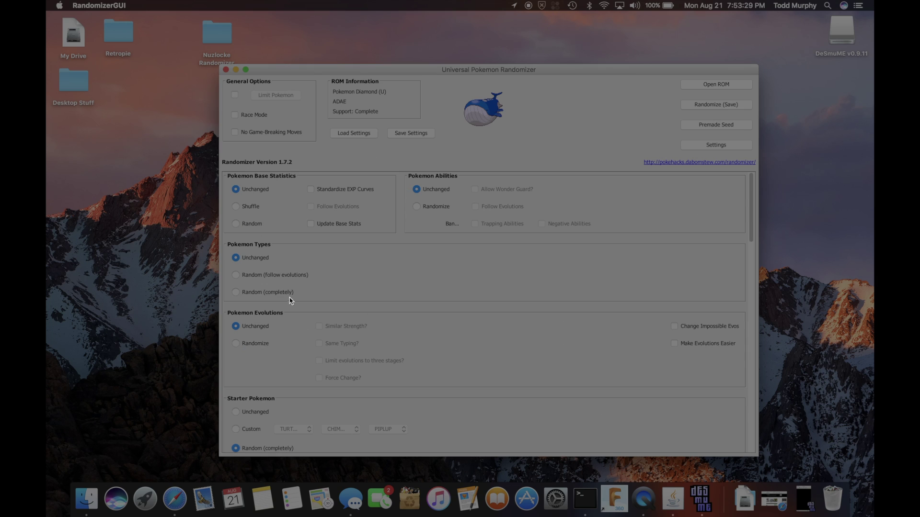
pyautogui.click(249, 207)
pyautogui.click(251, 225)
# Set Pokemon Evolutions to Randomize.
pyautogui.scroll(-4, 325, 302)
pyautogui.click(240, 256)
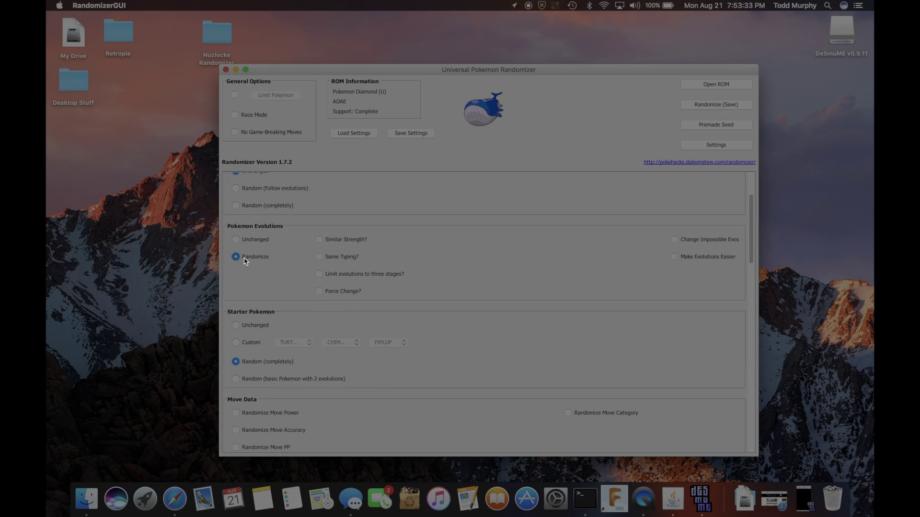
pyautogui.scroll(2, 373, 229)
pyautogui.scroll(2, 377, 227)
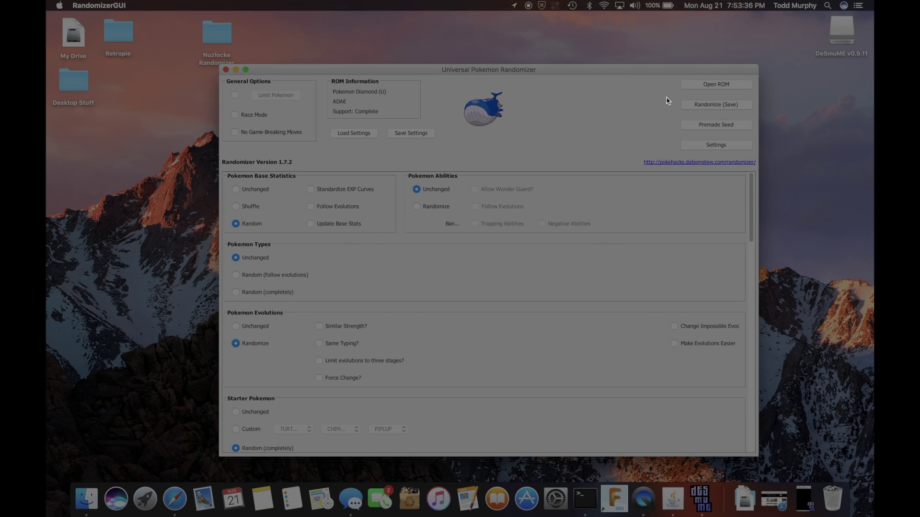
# Save the randomized ROM as 'New Pokemon Diamond' in Desktop > Nuzlocke Randomizer.
pyautogui.click(743, 110)
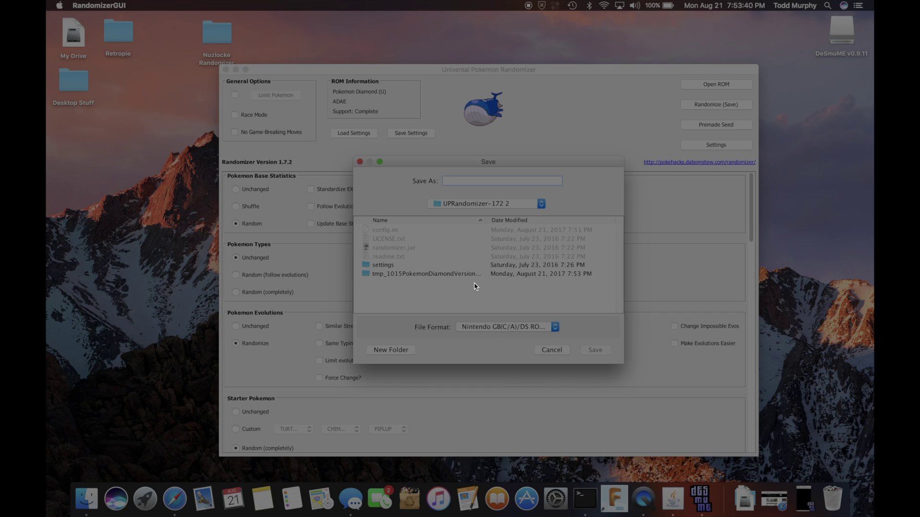
pyautogui.write('new')
pyautogui.press('BackSpace')
pyautogui.press('BackSpace')
pyautogui.write('Ne')
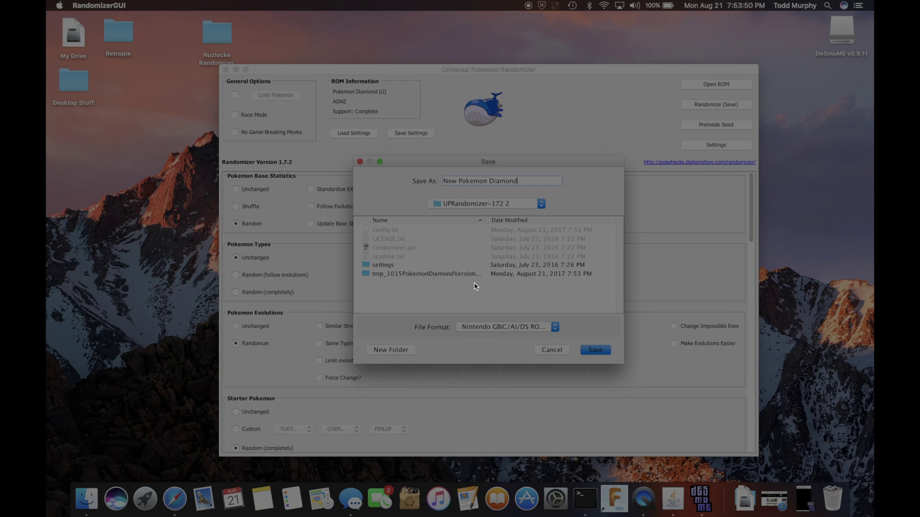
pyautogui.click(448, 206)
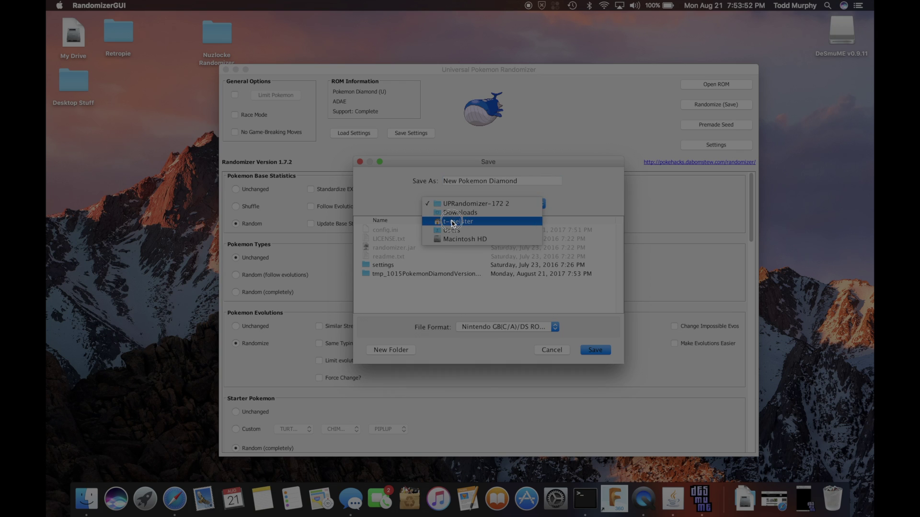
pyautogui.click(433, 233)
pyautogui.doubleClick(393, 239)
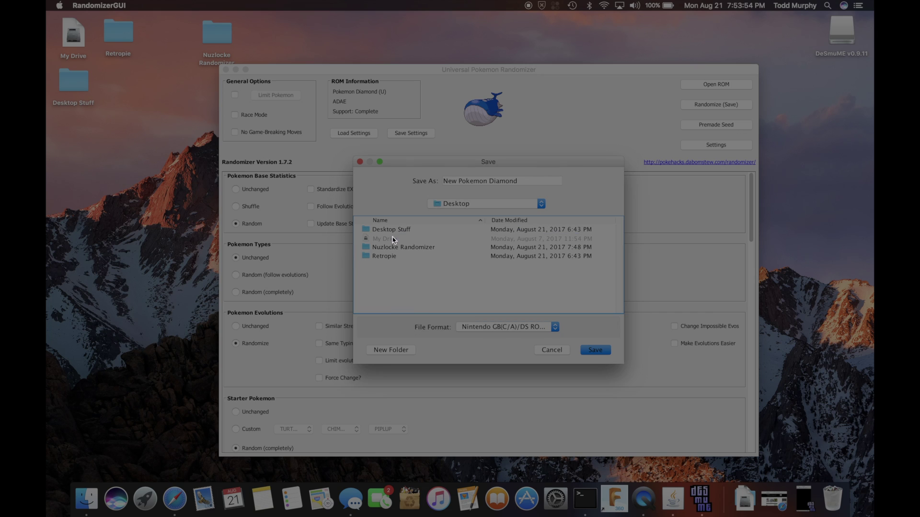
pyautogui.doubleClick(391, 247)
pyautogui.press('Return')
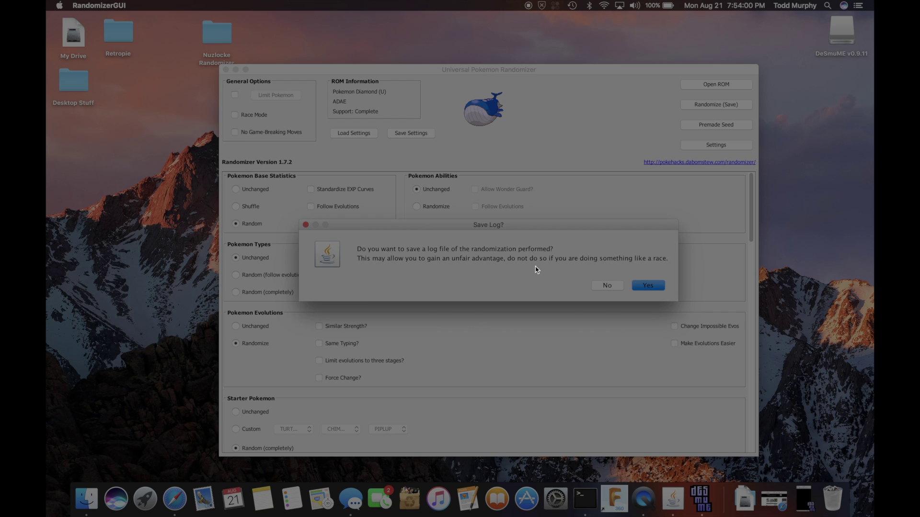
# Decline the randomization log, select the Config String, and close the seed summary.
pyautogui.click(604, 285)
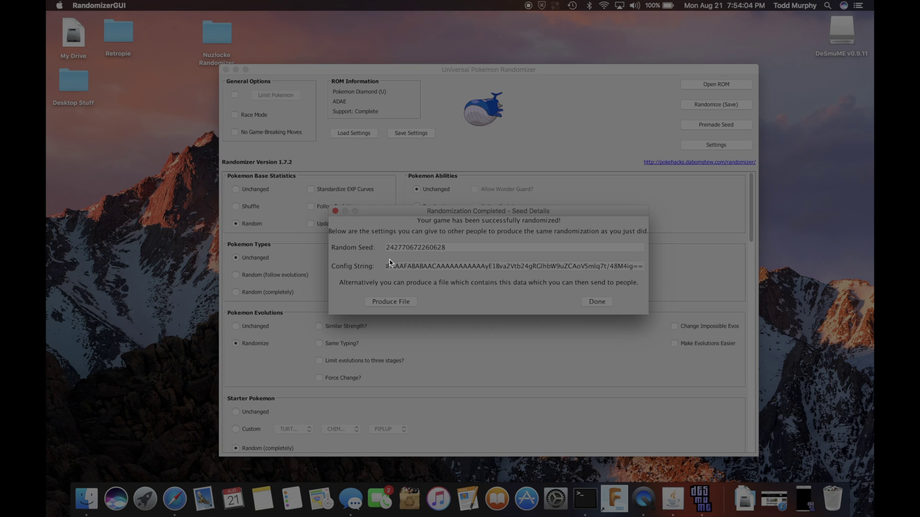
pyautogui.tripleClick(401, 271)
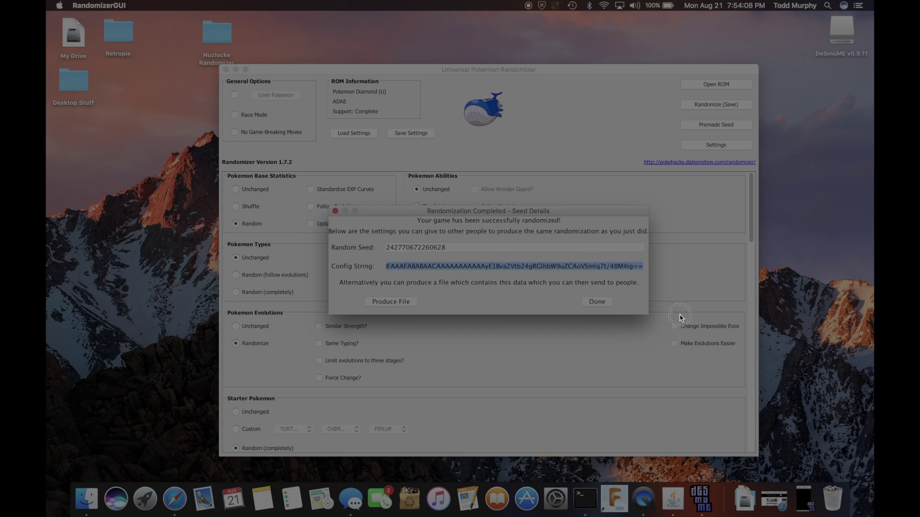
pyautogui.click(599, 302)
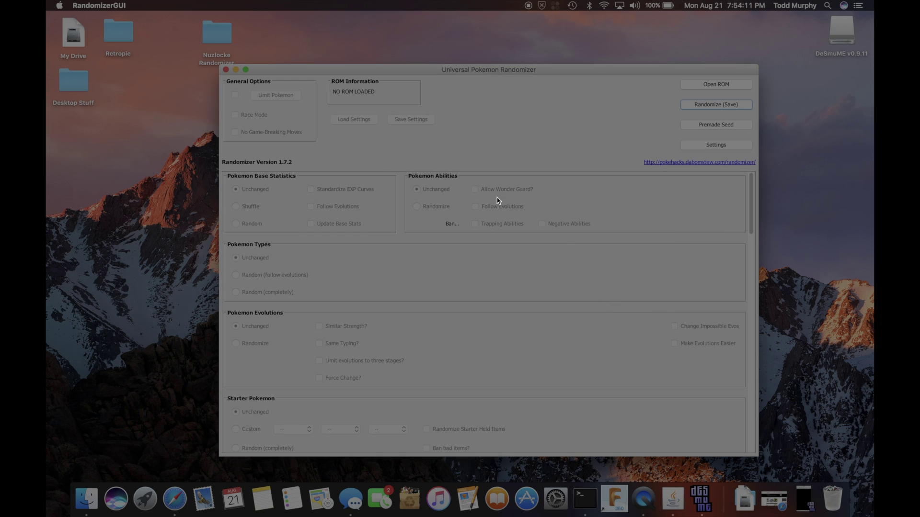
# Quit the randomizer, close the Finder window, and restore DeSmuME from the Dock.
pyautogui.click(226, 70)
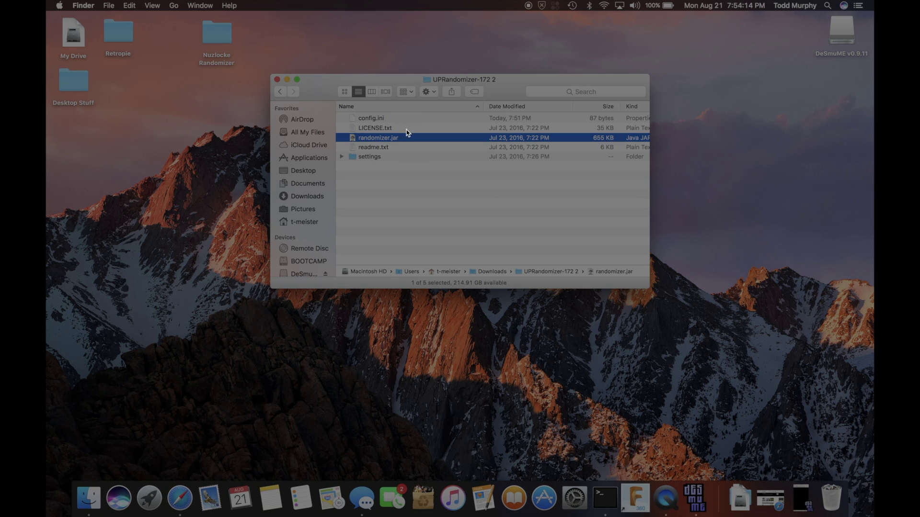
pyautogui.click(277, 79)
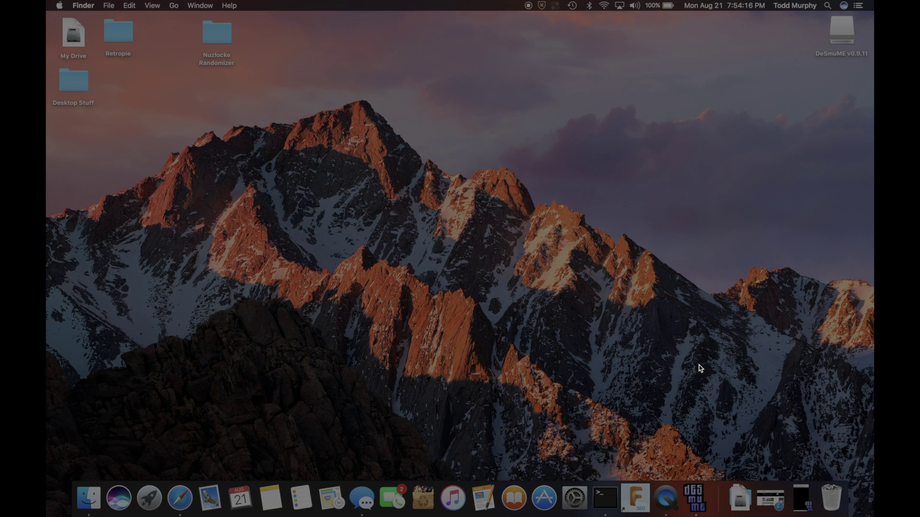
pyautogui.click(693, 498)
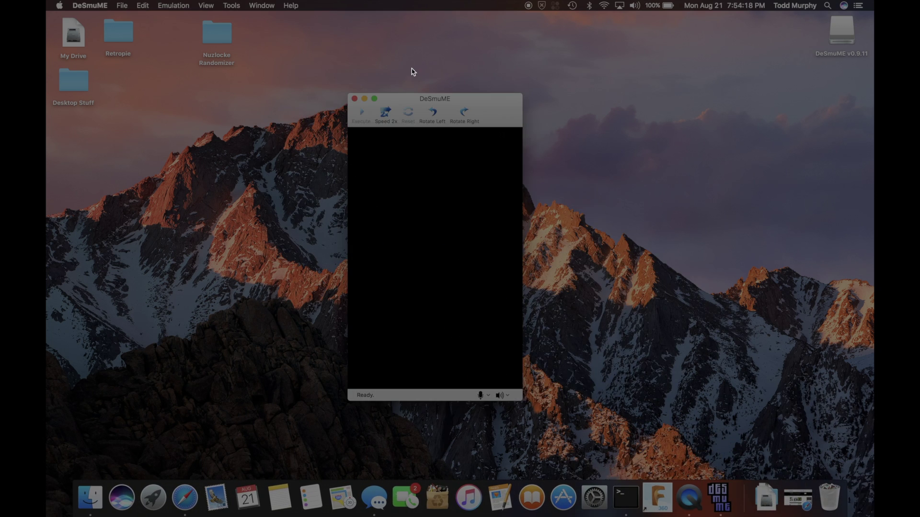
# Load New Pokemon Diamond.nds from Desktop > Nuzlocke Randomizer via File > Load ROM.
pyautogui.click(121, 5)
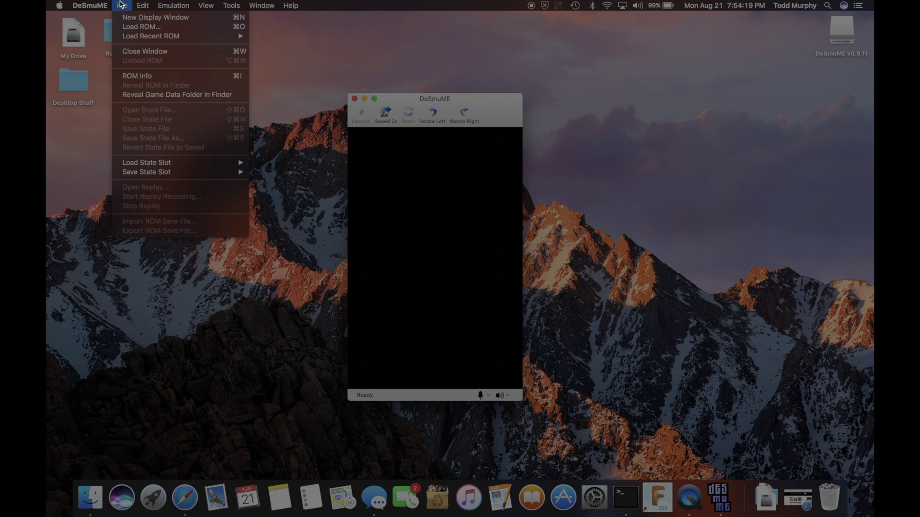
pyautogui.click(135, 27)
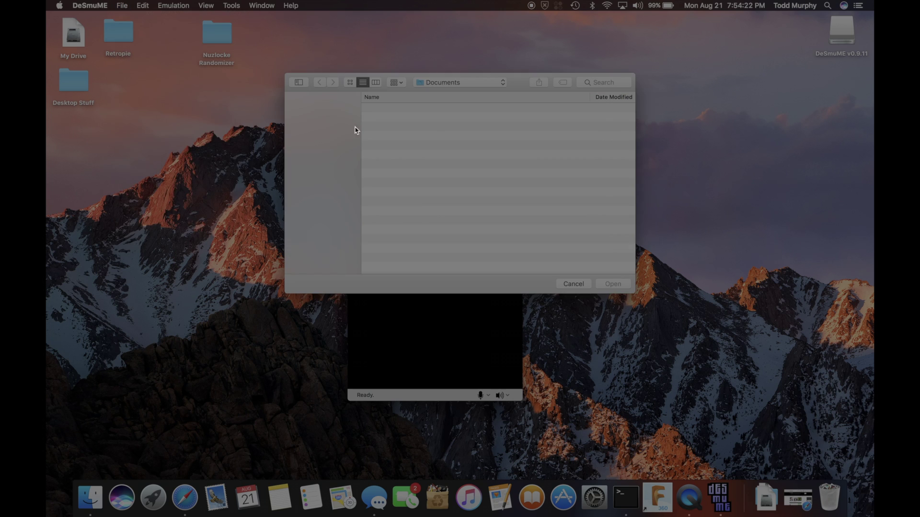
pyautogui.click(318, 148)
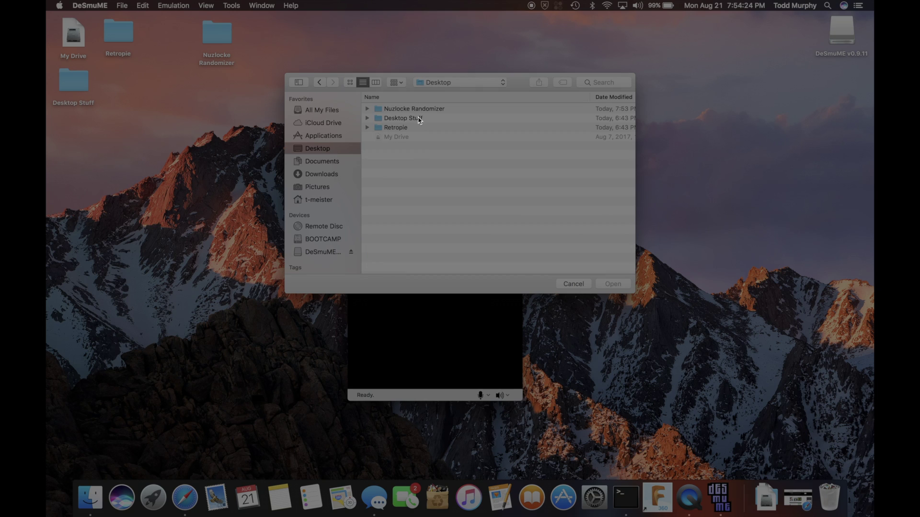
pyautogui.click(410, 110)
pyautogui.doubleClick(410, 111)
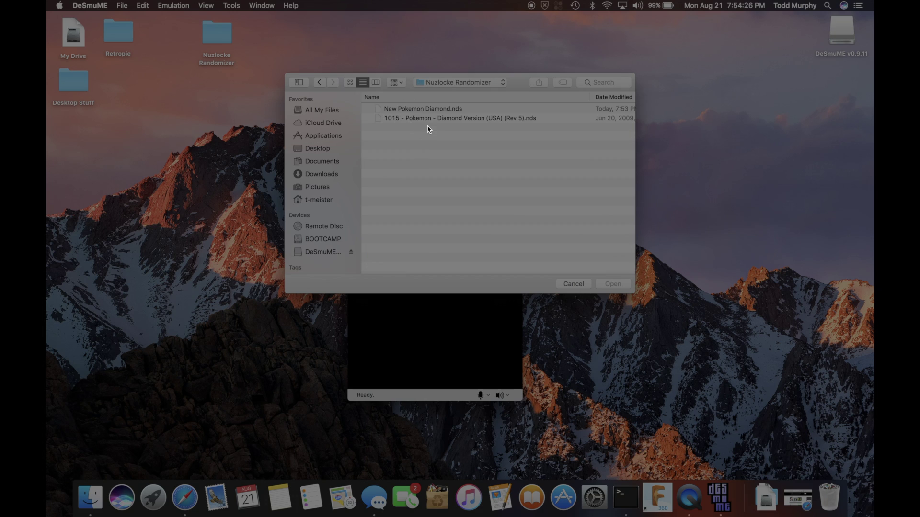
pyautogui.doubleClick(419, 109)
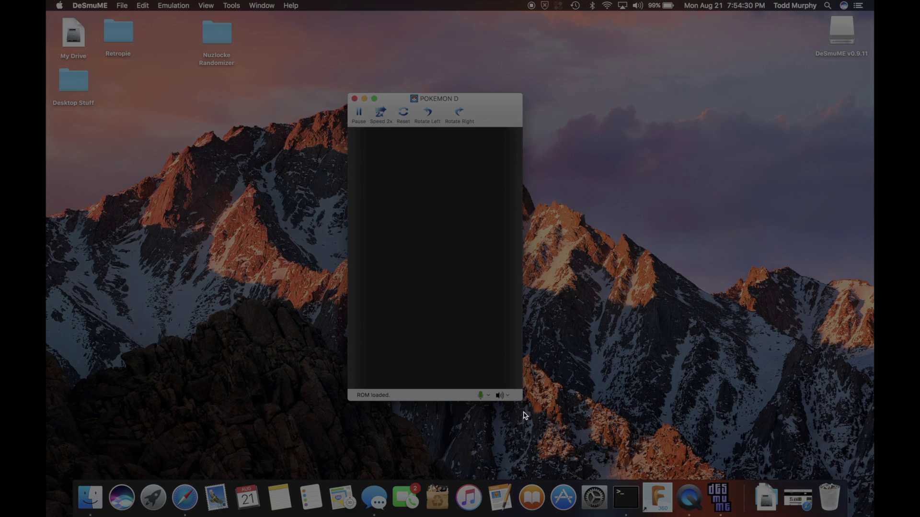
# Enlarge the game window up and to the right, shift it slightly left, and pause the game.
pyautogui.moveTo(522, 402); pyautogui.dragTo(611, 436)
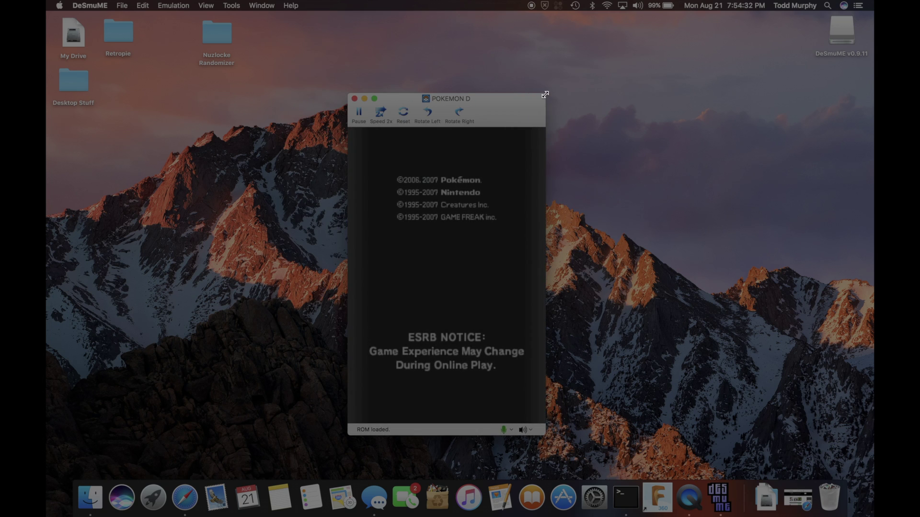
pyautogui.moveTo(545, 94); pyautogui.dragTo(623, 67)
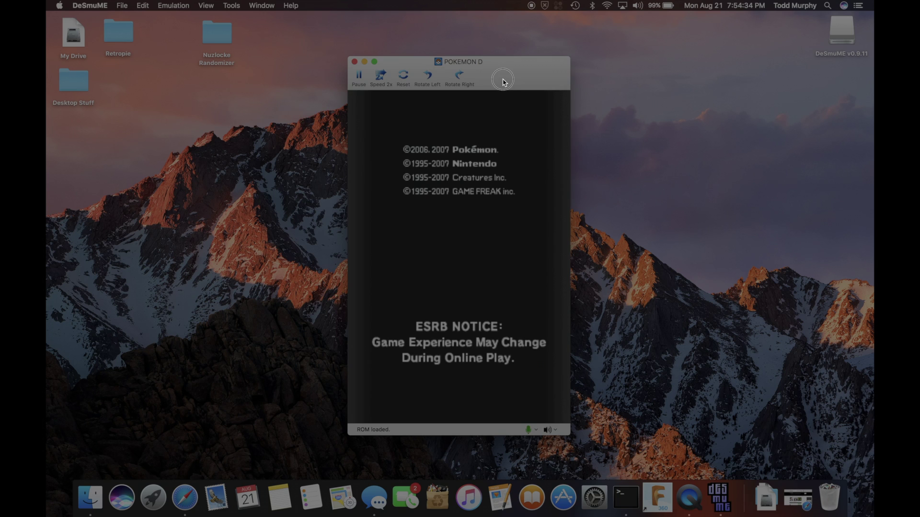
pyautogui.moveTo(503, 80); pyautogui.dragTo(449, 81)
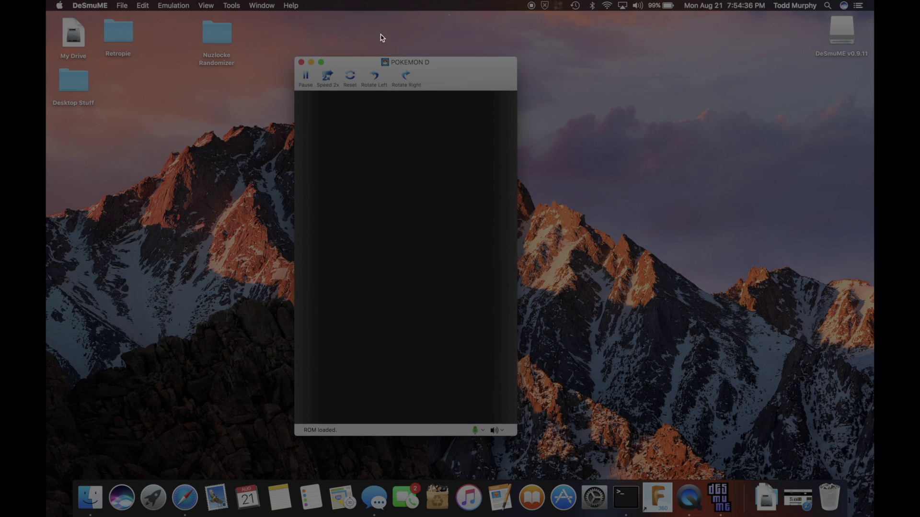
pyautogui.click(310, 79)
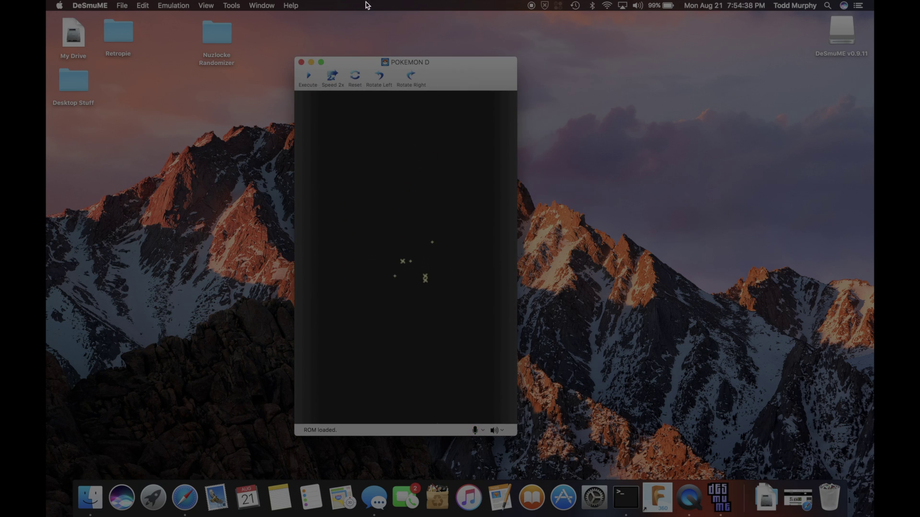
# Browse the DeSmuME application menu without choosing anything, then unload the Diamond ROM and quit the emulator.
pyautogui.click(84, 4)
pyautogui.moveTo(130, 4)
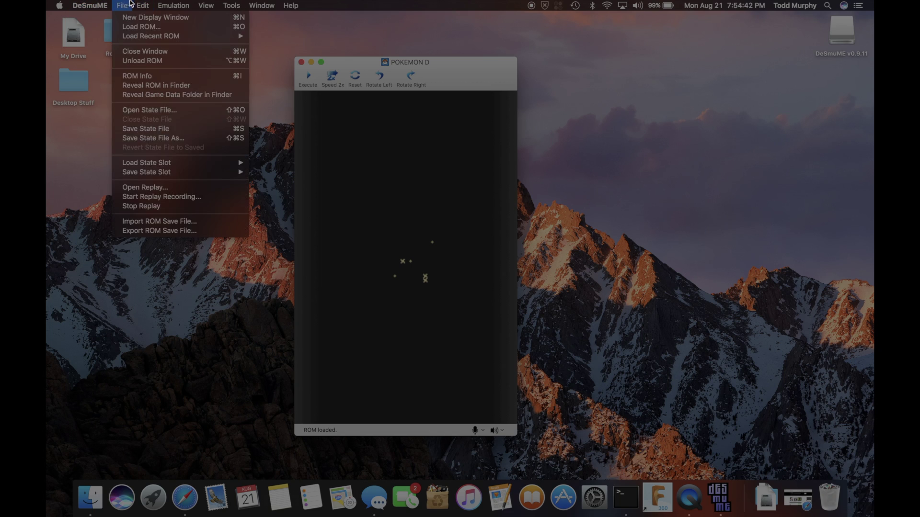
pyautogui.click(90, 5)
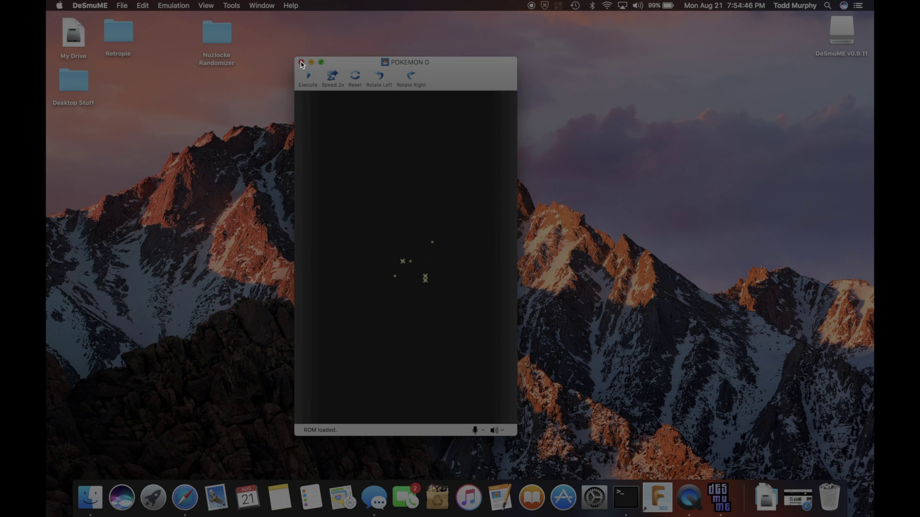
pyautogui.click(301, 62)
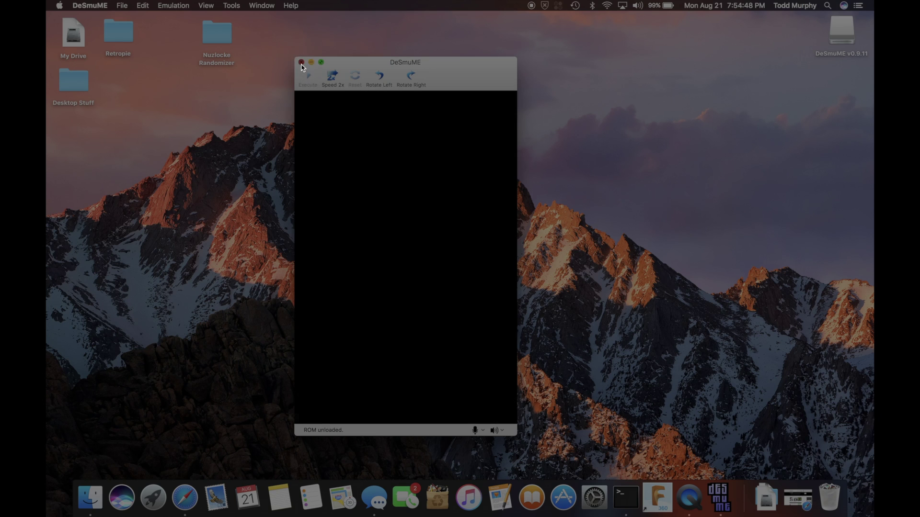
pyautogui.click(301, 61)
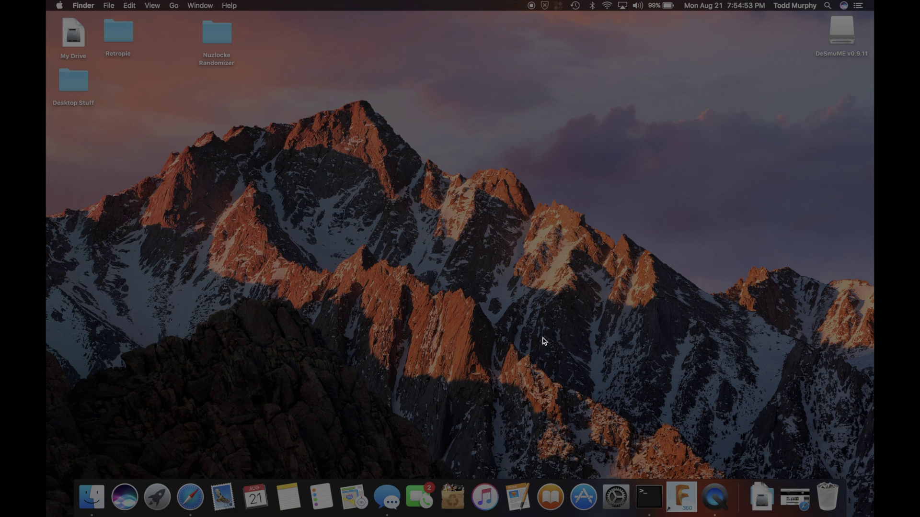